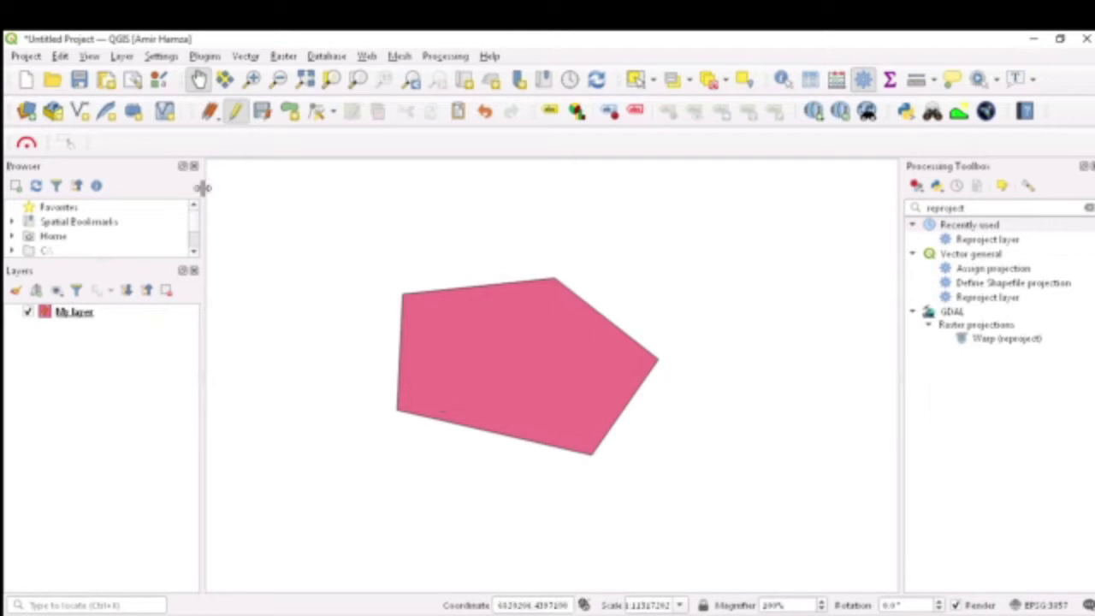
# Step: Open the Delimited Text page of the Data Source Manager, ready to enter the source file
pyautogui.click(27, 111)
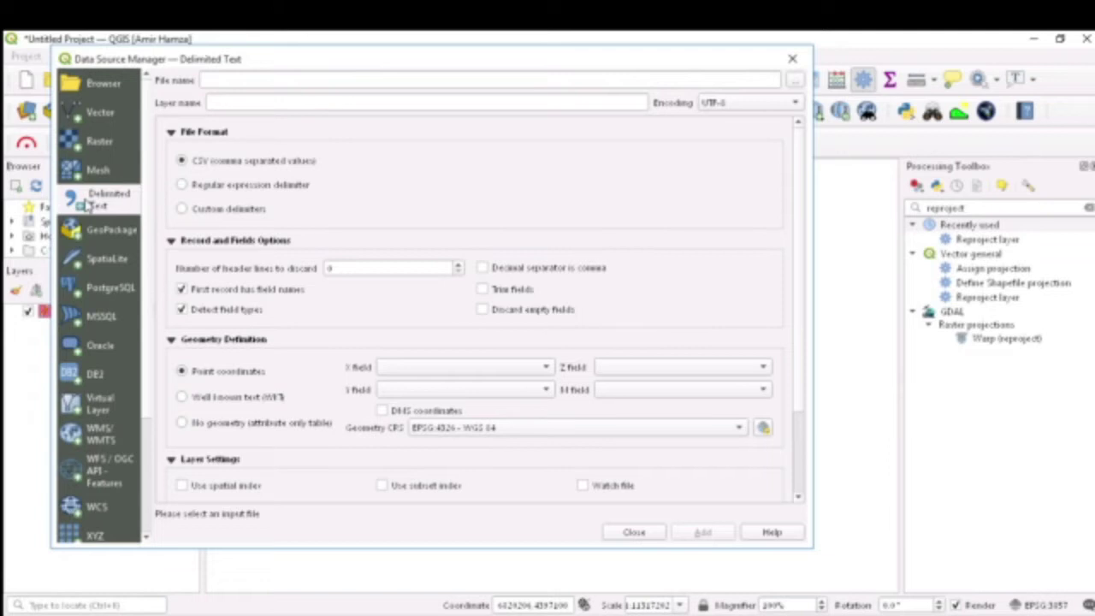
pyautogui.click(212, 81)
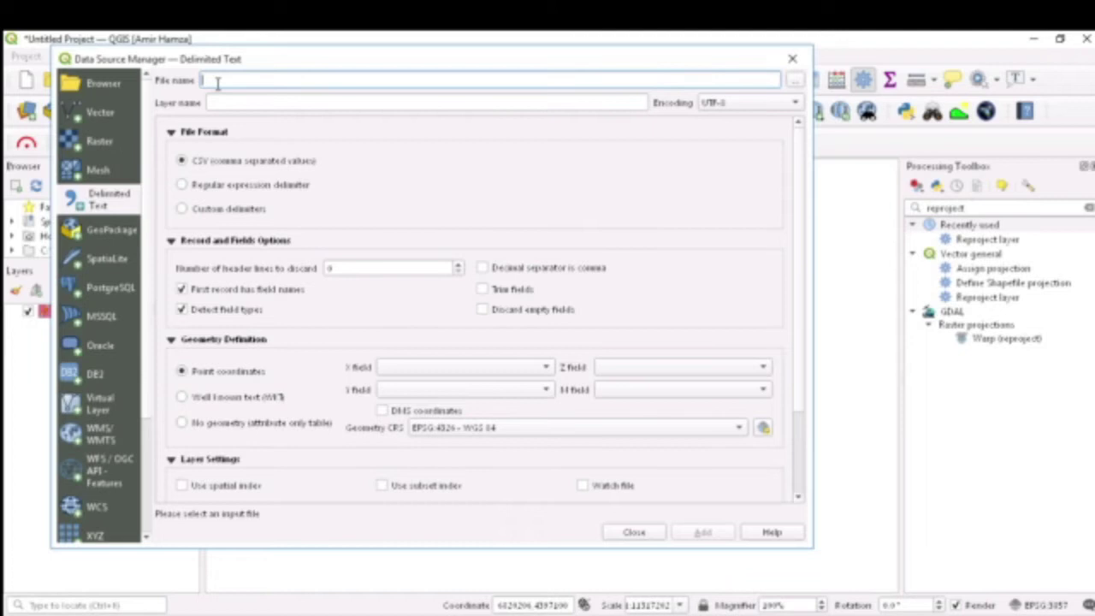
# Step: Choose the PAK EQ CSV 2010 TO 2020 file as the delimited text source
pyautogui.click(796, 88)
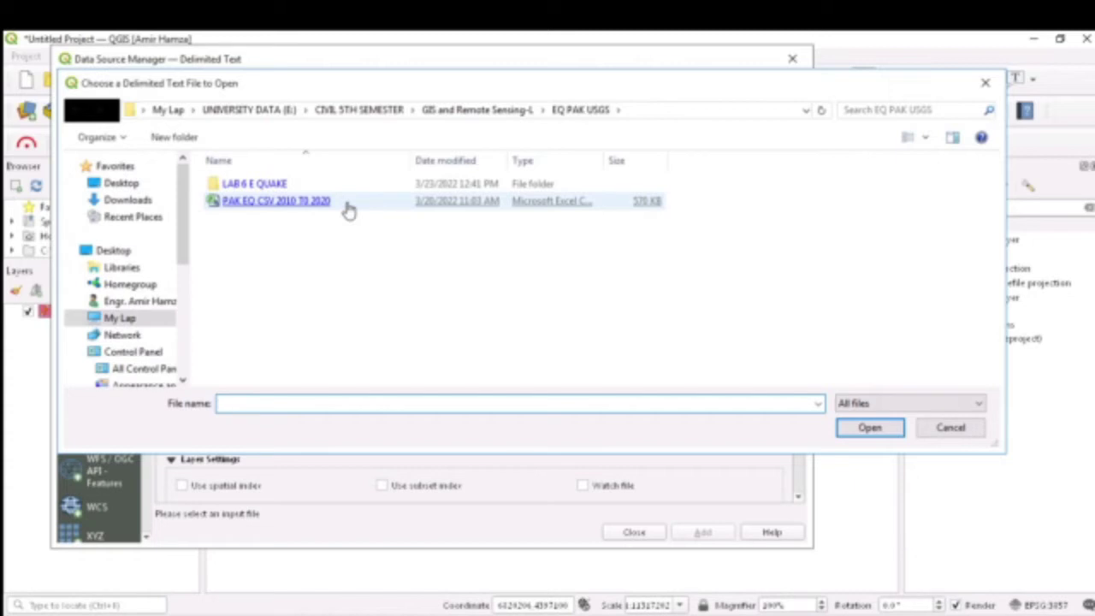
pyautogui.doubleClick(348, 206)
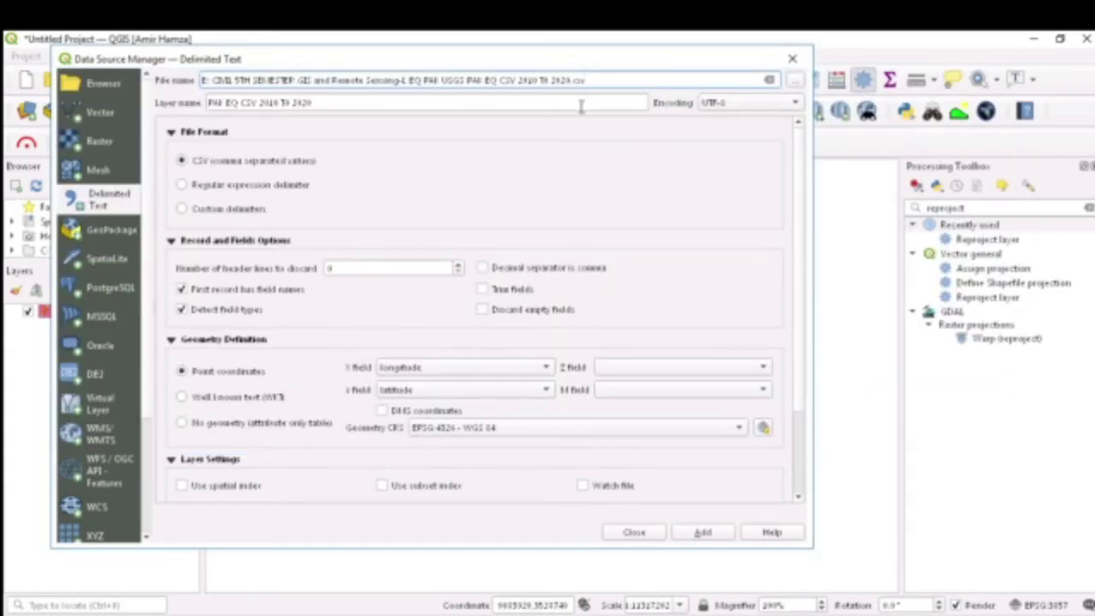
pyautogui.moveTo(590, 80); pyautogui.dragTo(572, 79)
pyautogui.click(468, 164)
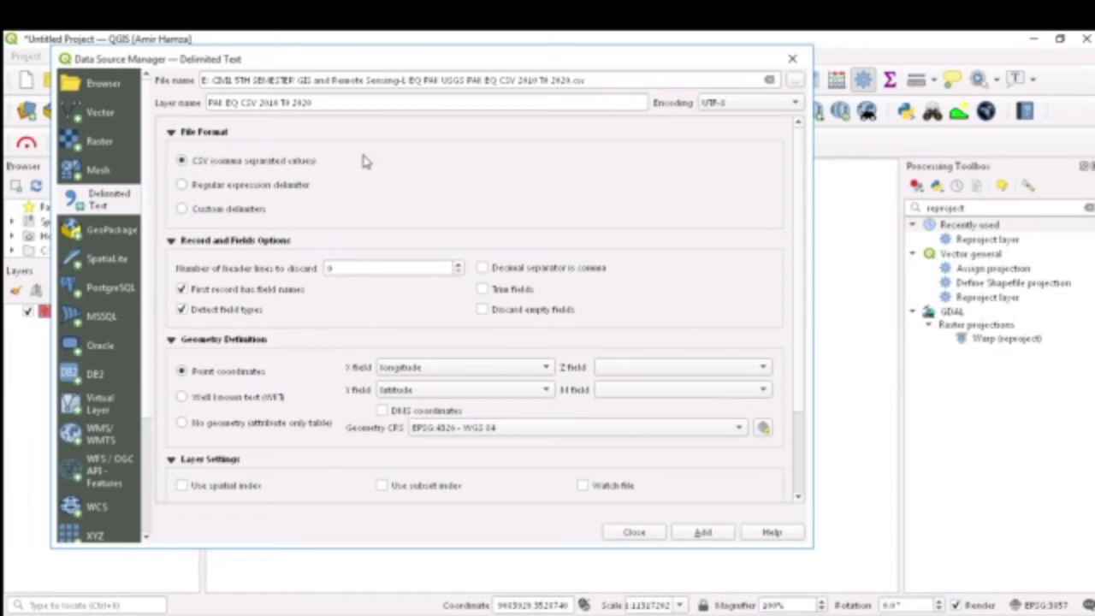
pyautogui.click(183, 210)
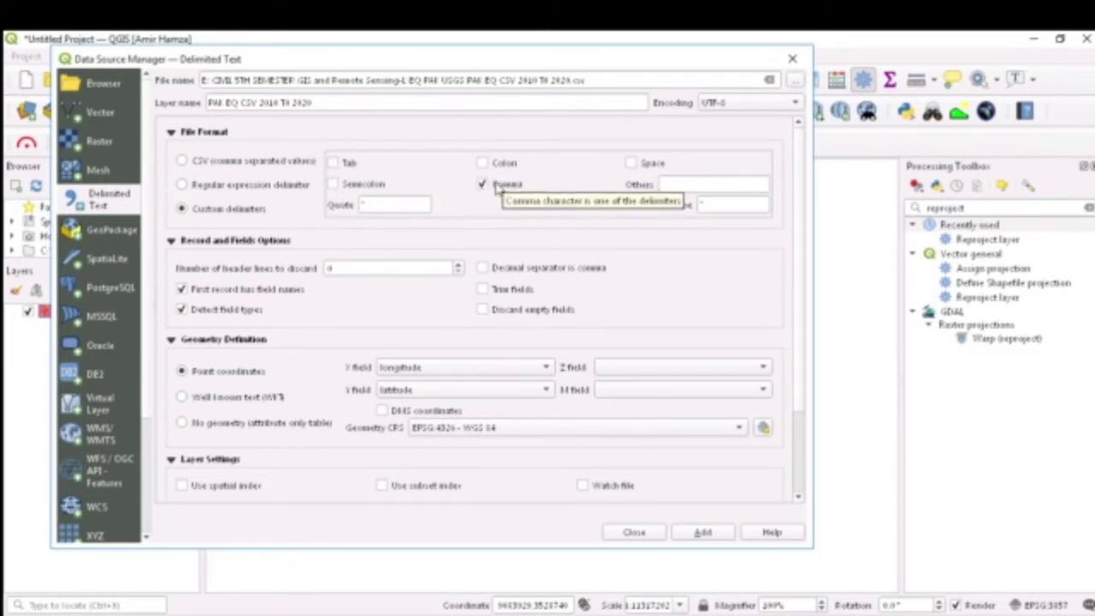
pyautogui.click(483, 185)
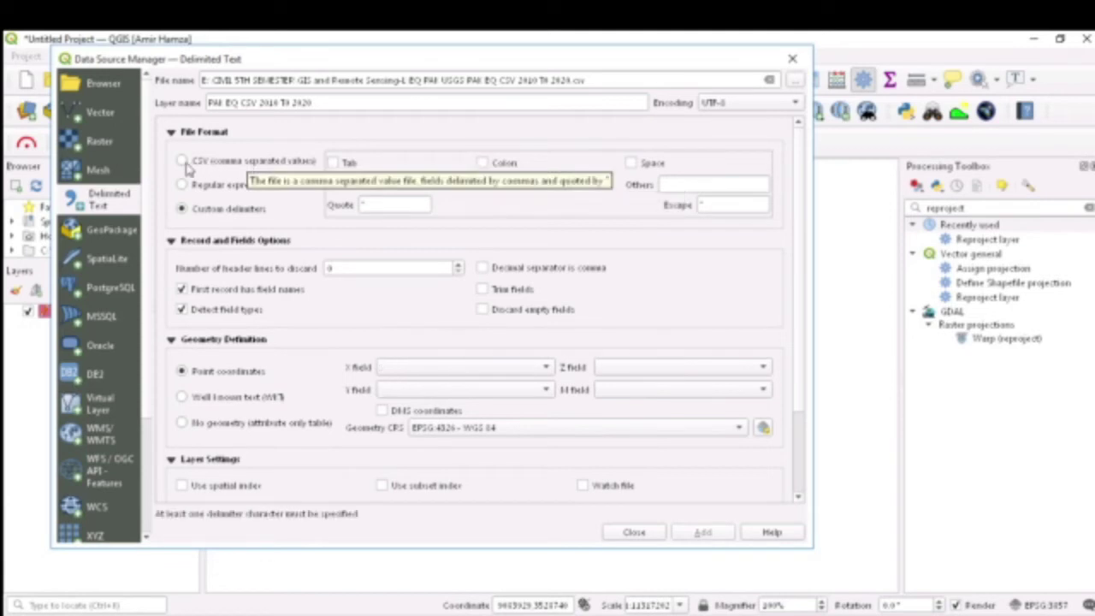
pyautogui.click(182, 162)
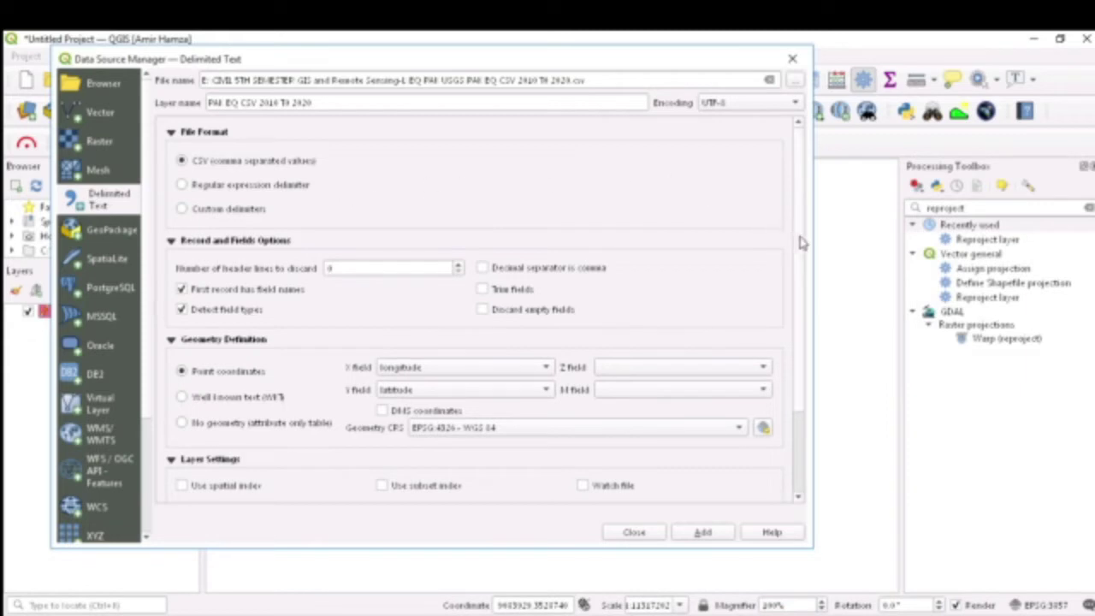
pyautogui.scroll(-2, 800, 257)
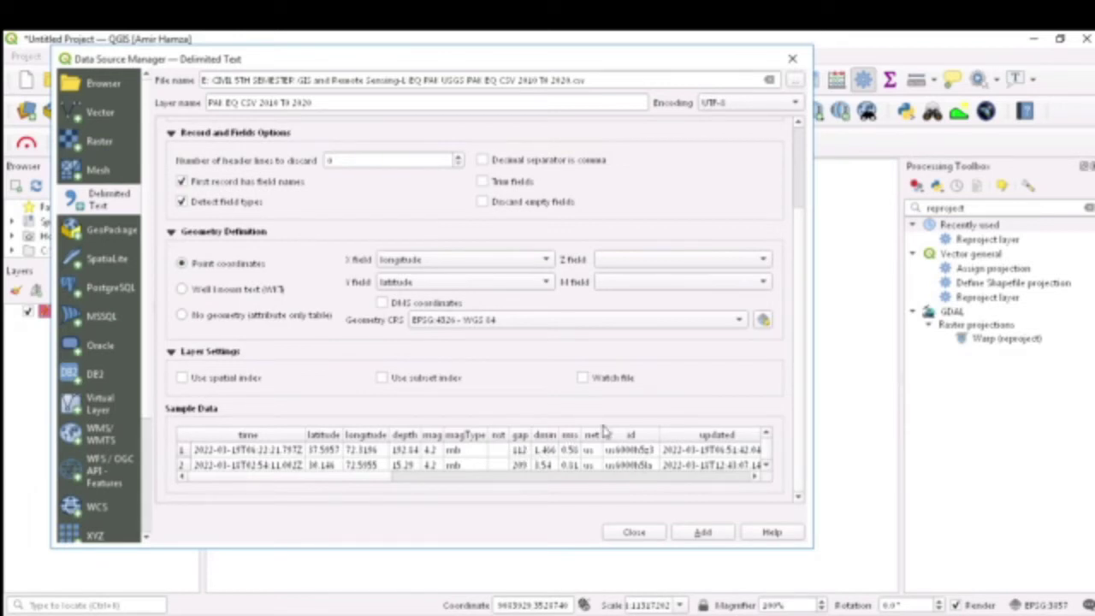
pyautogui.scroll(2, 796, 366)
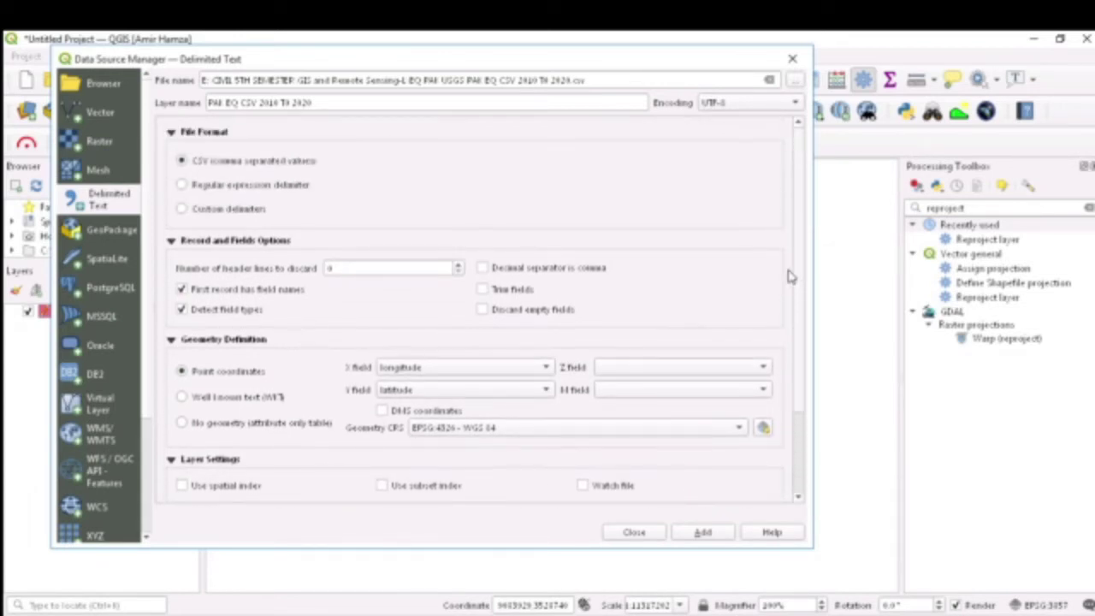
pyautogui.click(250, 210)
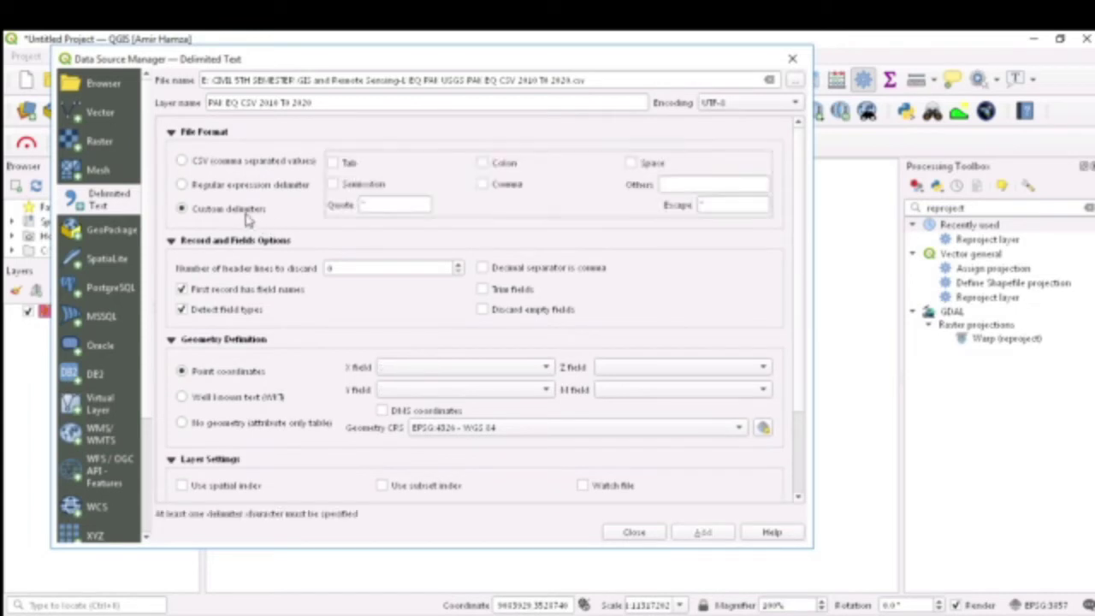
pyautogui.click(332, 162)
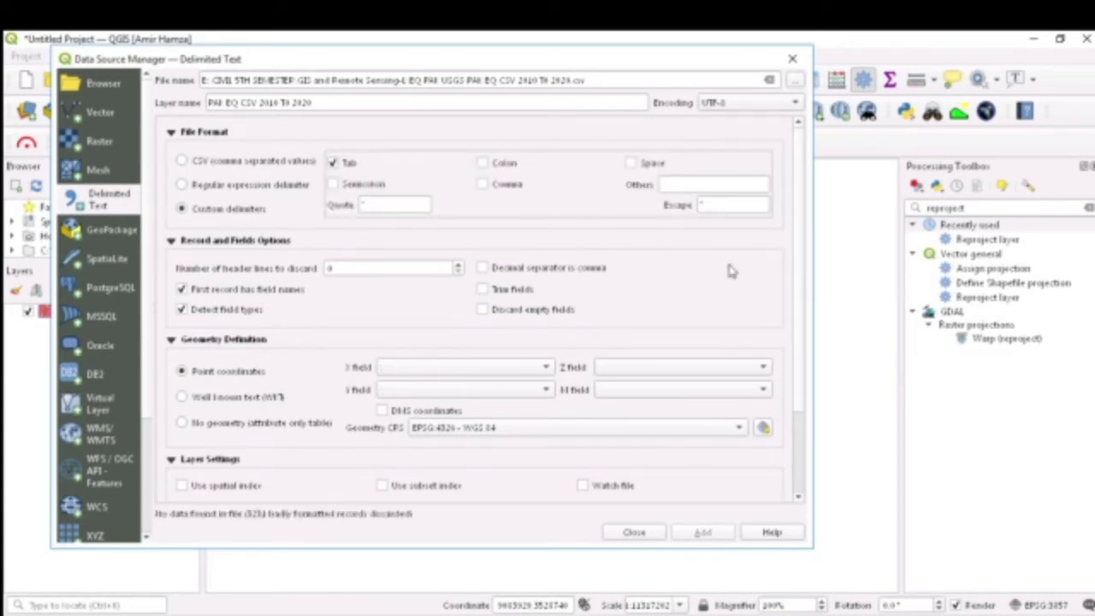
pyautogui.scroll(-2, 804, 308)
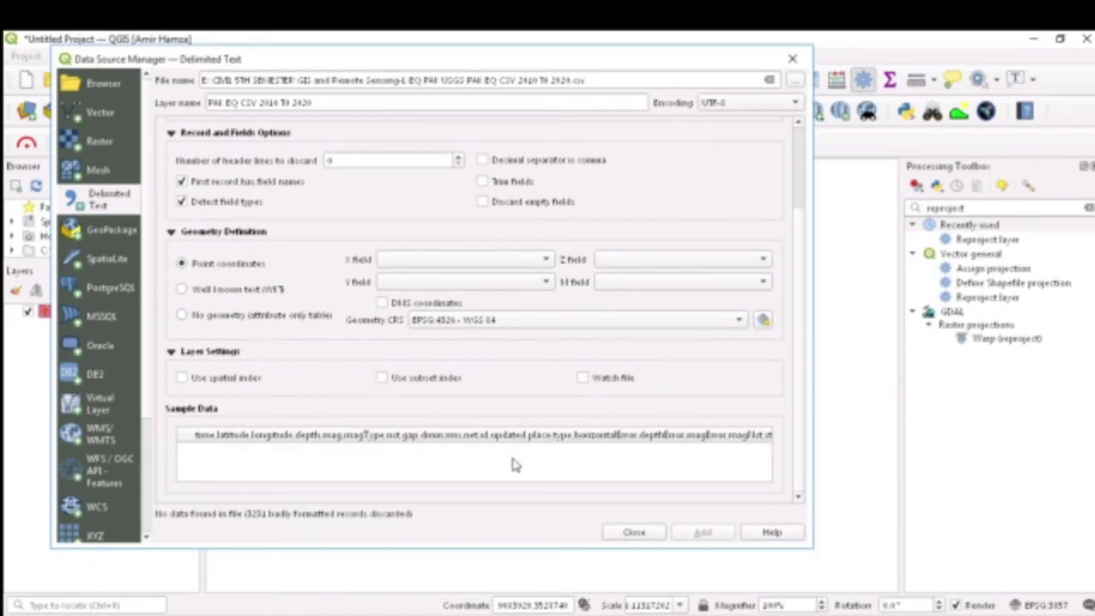
pyautogui.scroll(2, 802, 361)
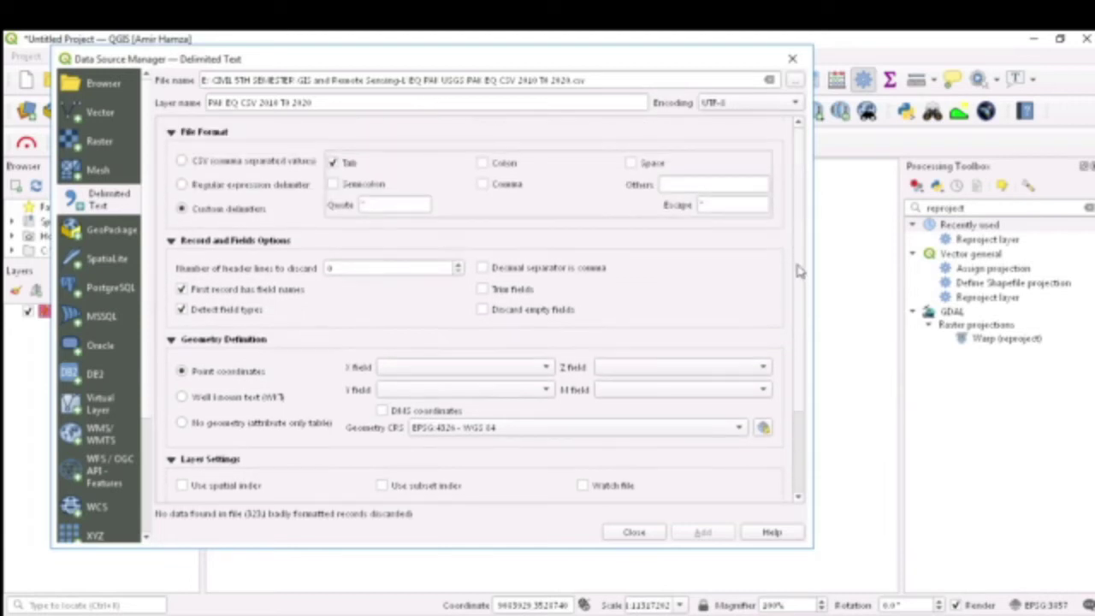
pyautogui.click(182, 161)
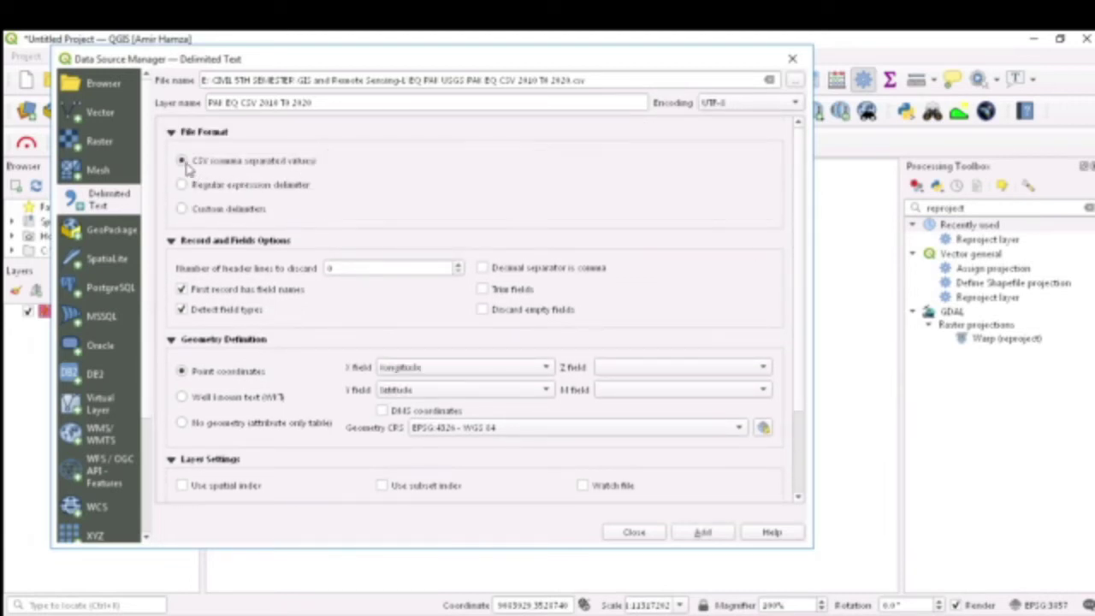
pyautogui.scroll(-2, 799, 346)
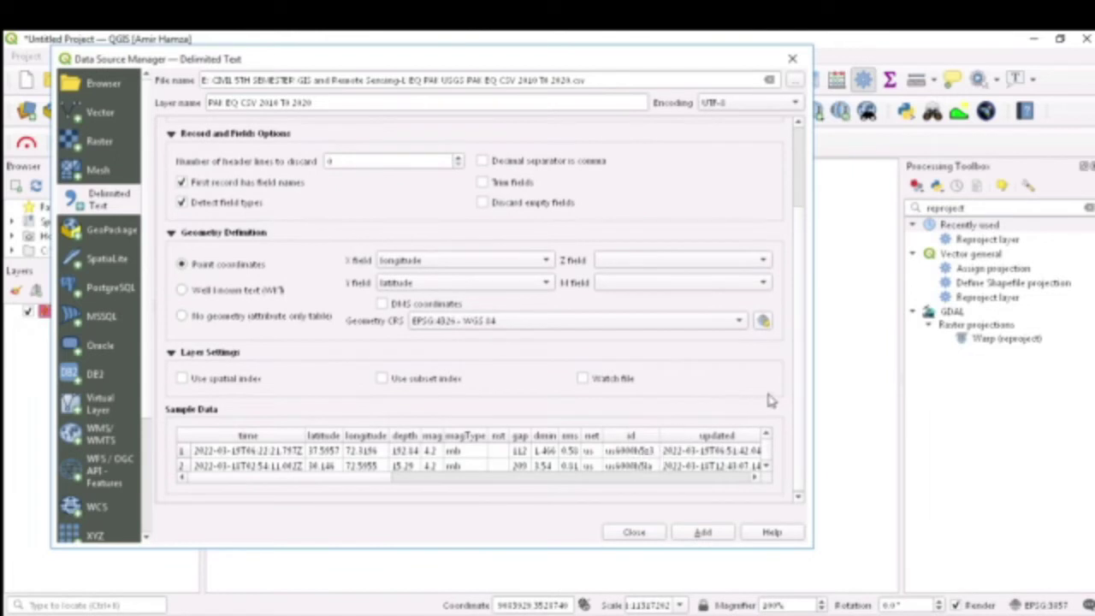
# Step: Set header lines to discard to 1, then back to 0 so longitude/latitude refill as X/Y
pyautogui.scroll(2, 792, 310)
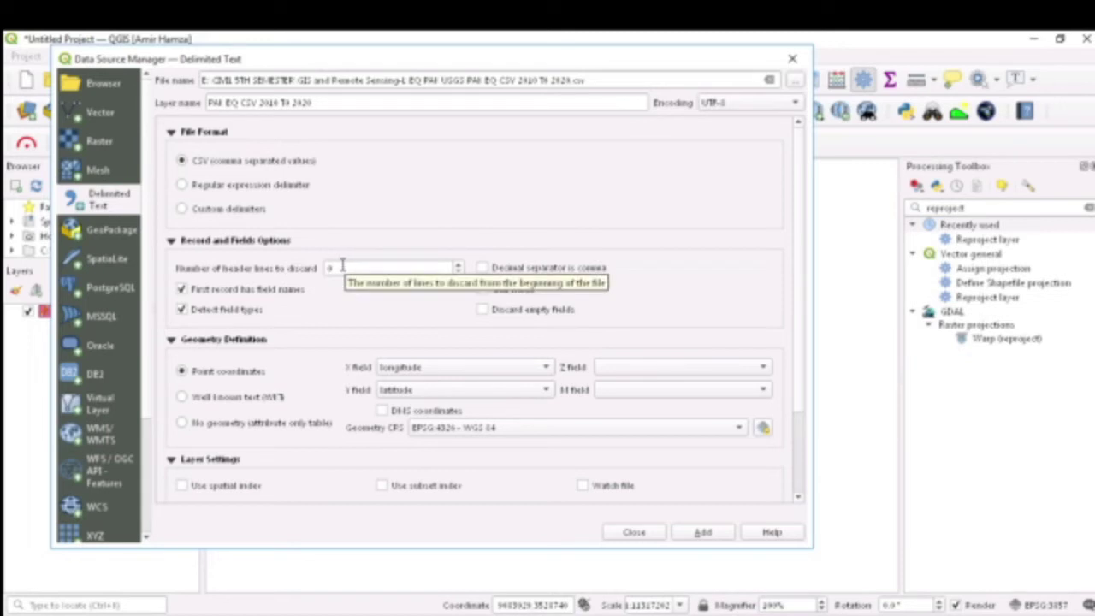
pyautogui.click(342, 269)
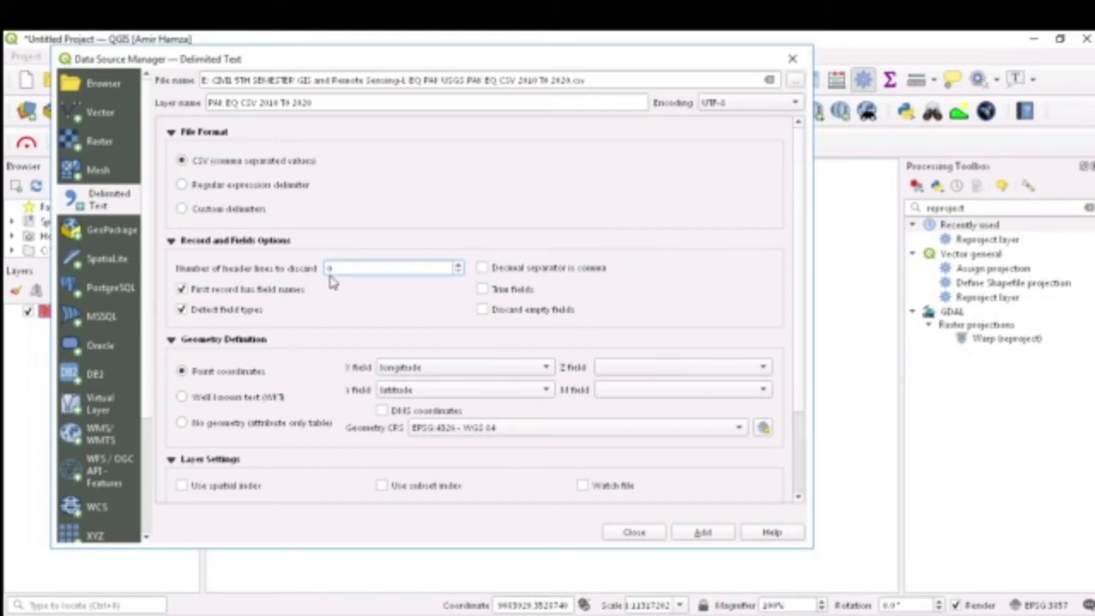
pyautogui.scroll(-2, 800, 351)
pyautogui.scroll(-1, 800, 351)
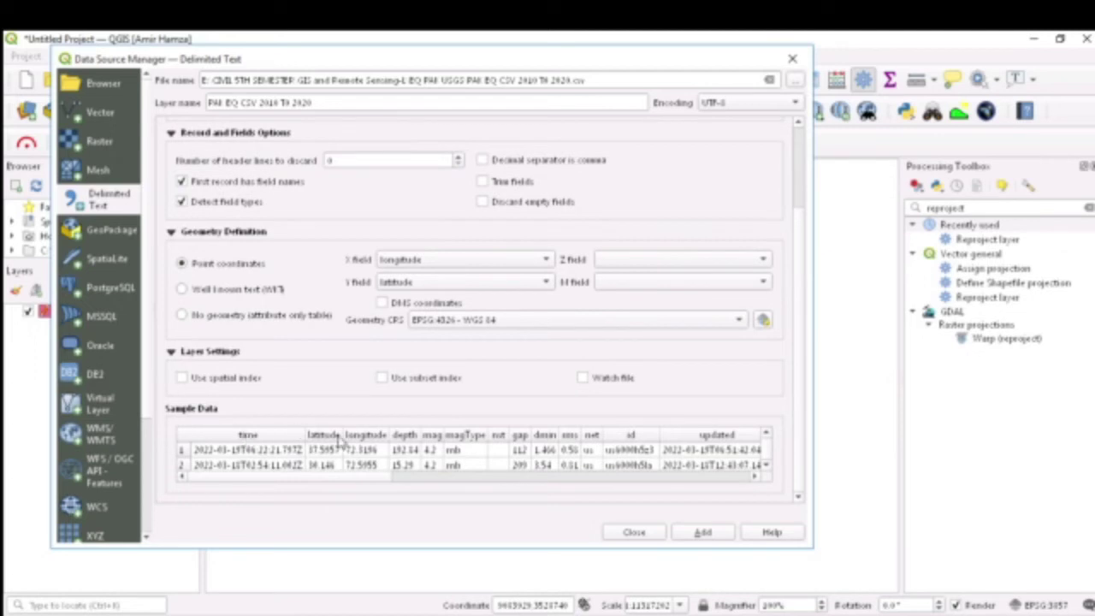
pyautogui.scroll(2, 795, 364)
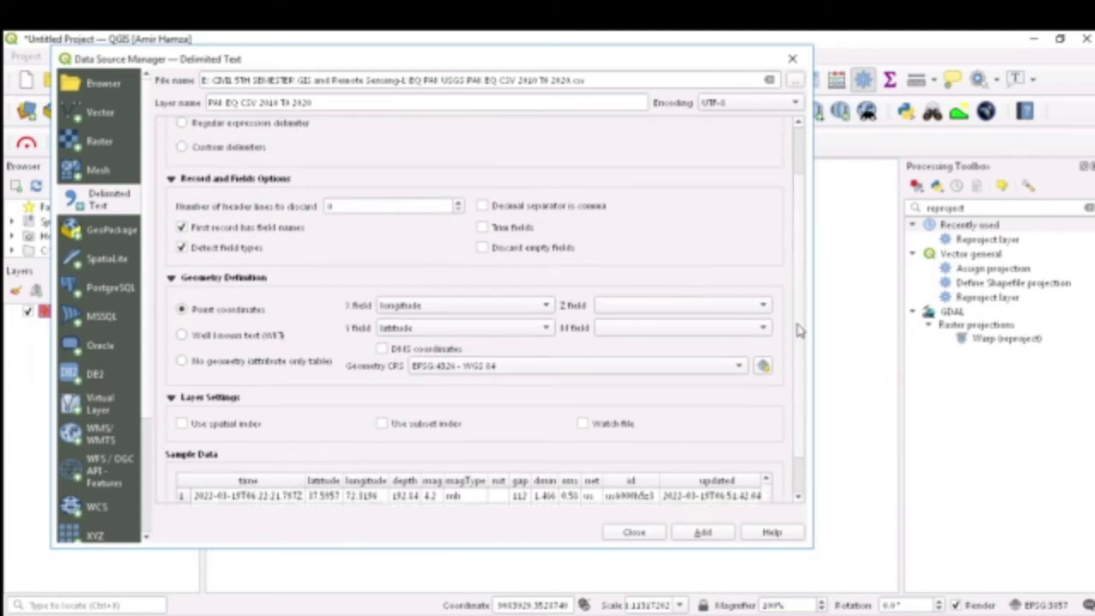
pyautogui.click(459, 254)
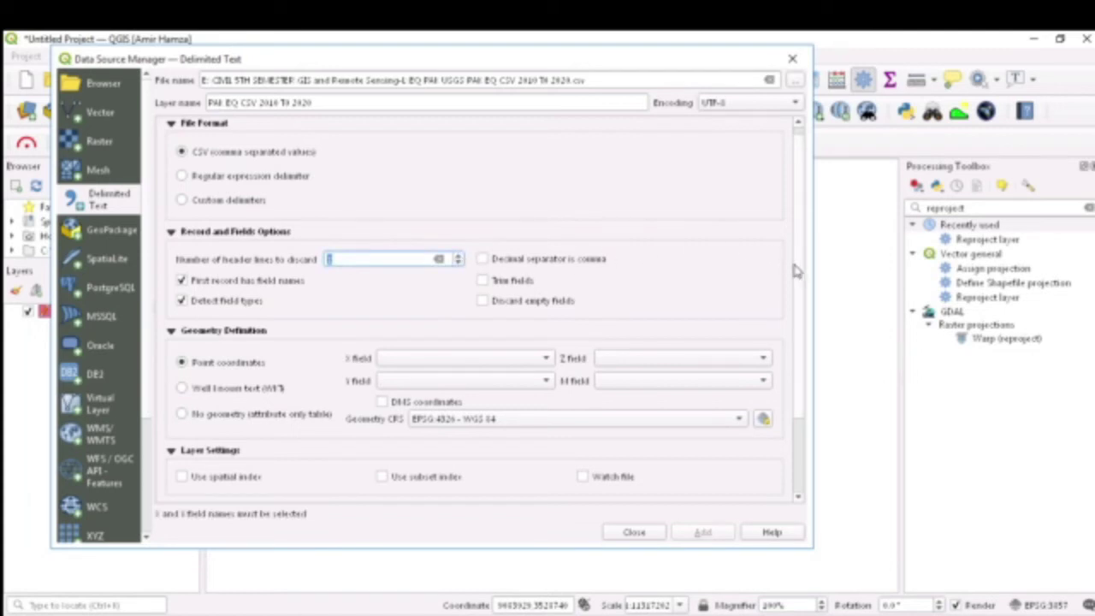
pyautogui.scroll(-2, 804, 270)
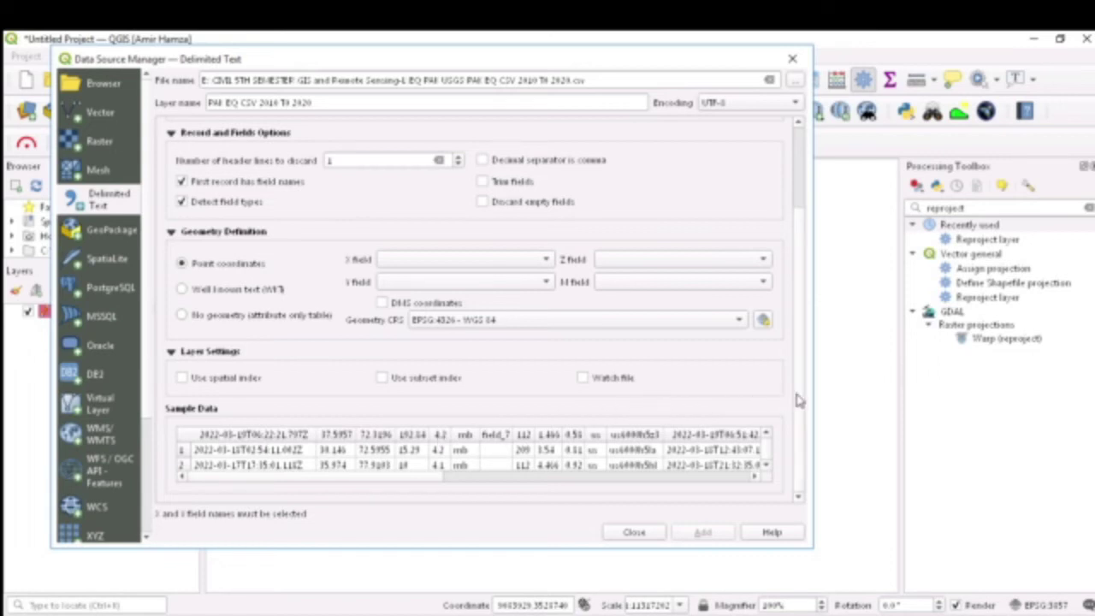
pyautogui.scroll(3, 795, 400)
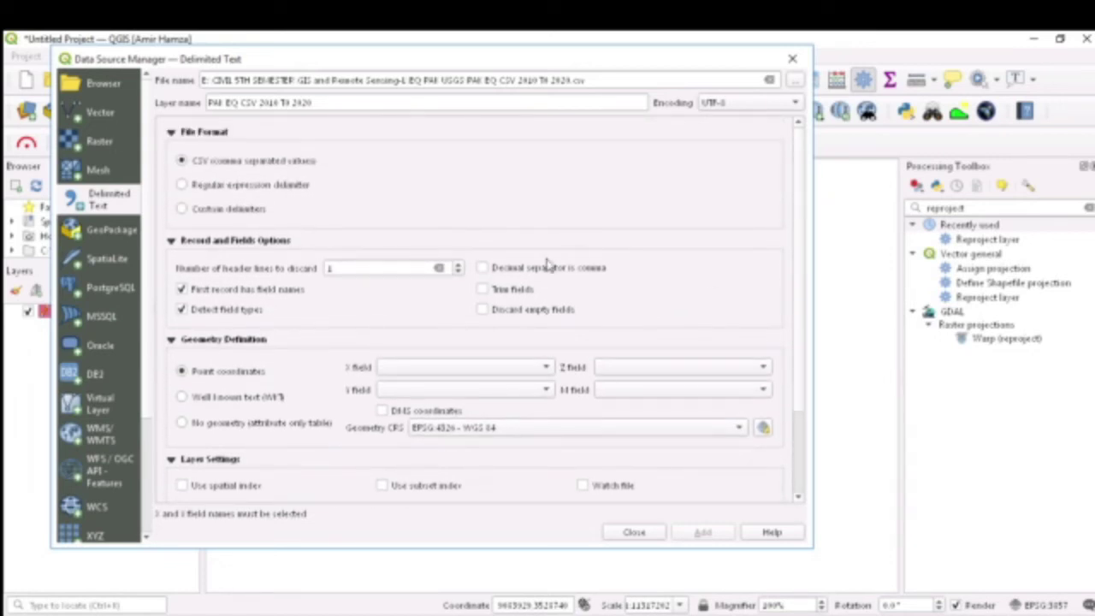
pyautogui.click(458, 272)
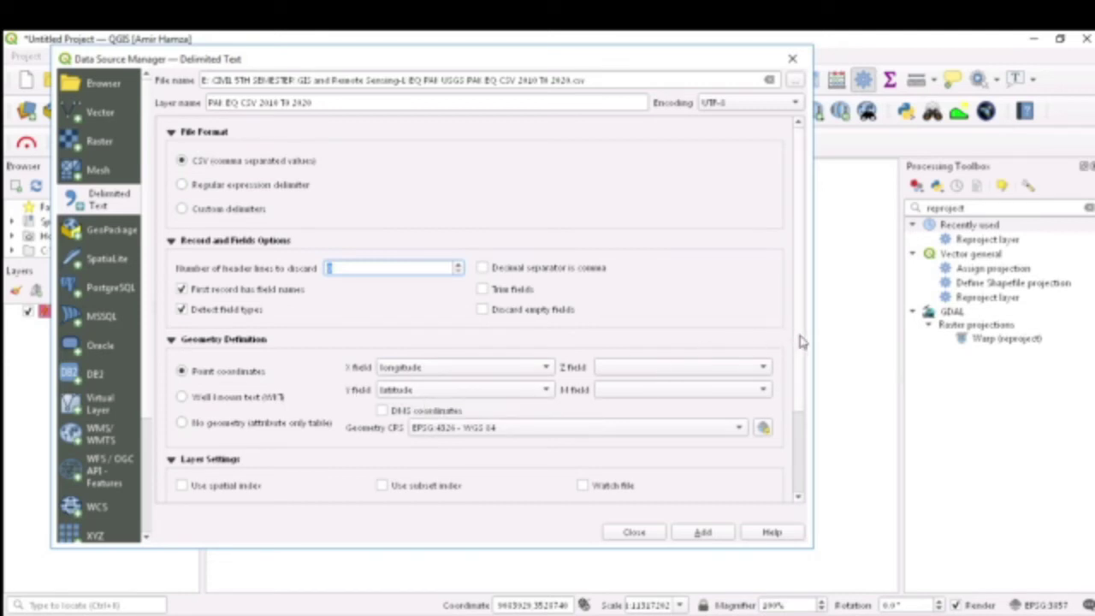
pyautogui.scroll(-2, 800, 340)
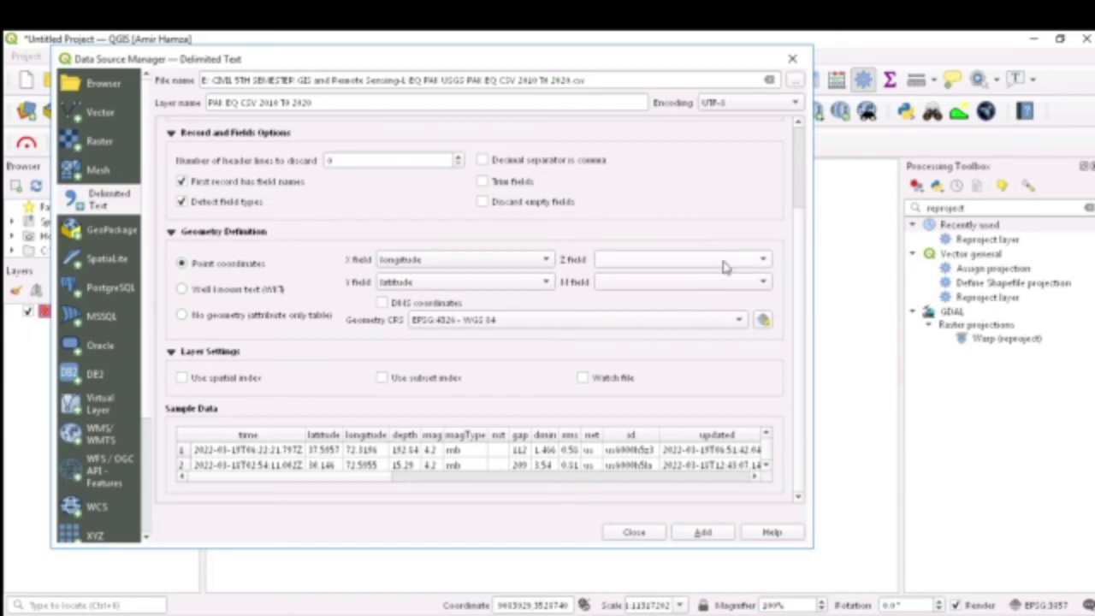
# Step: Use the depth column as the Z field and the mag column as the M field
pyautogui.click(674, 268)
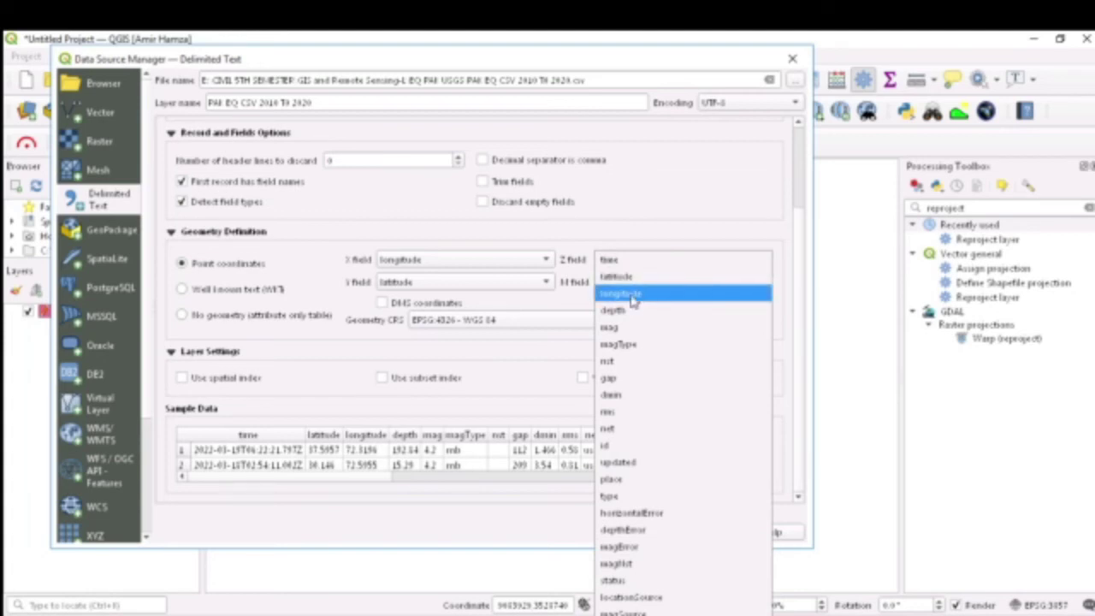
pyautogui.click(624, 312)
pyautogui.click(674, 286)
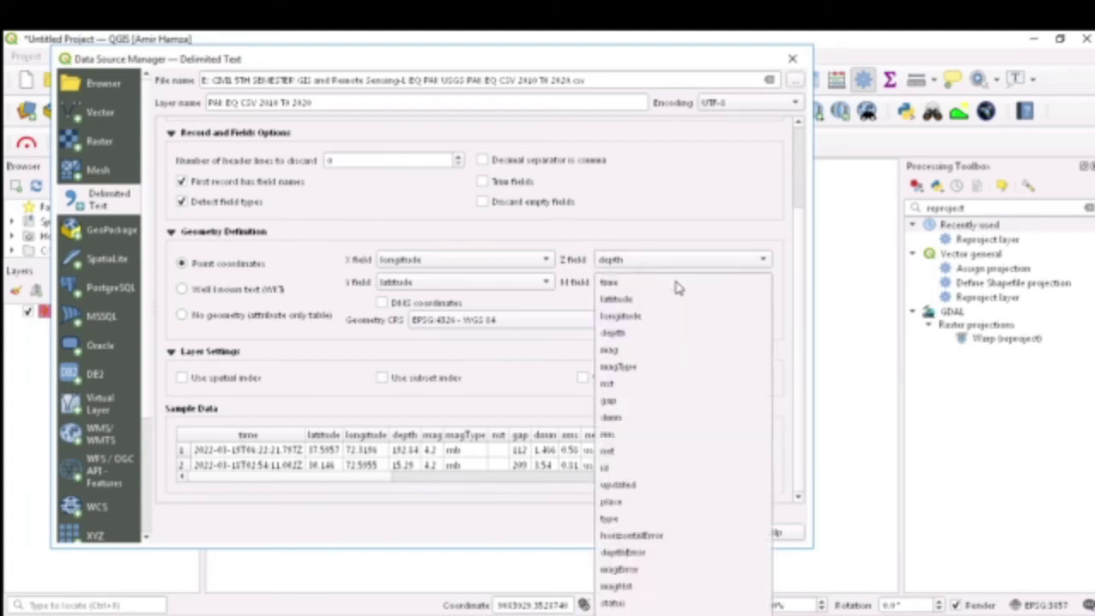
pyautogui.click(623, 349)
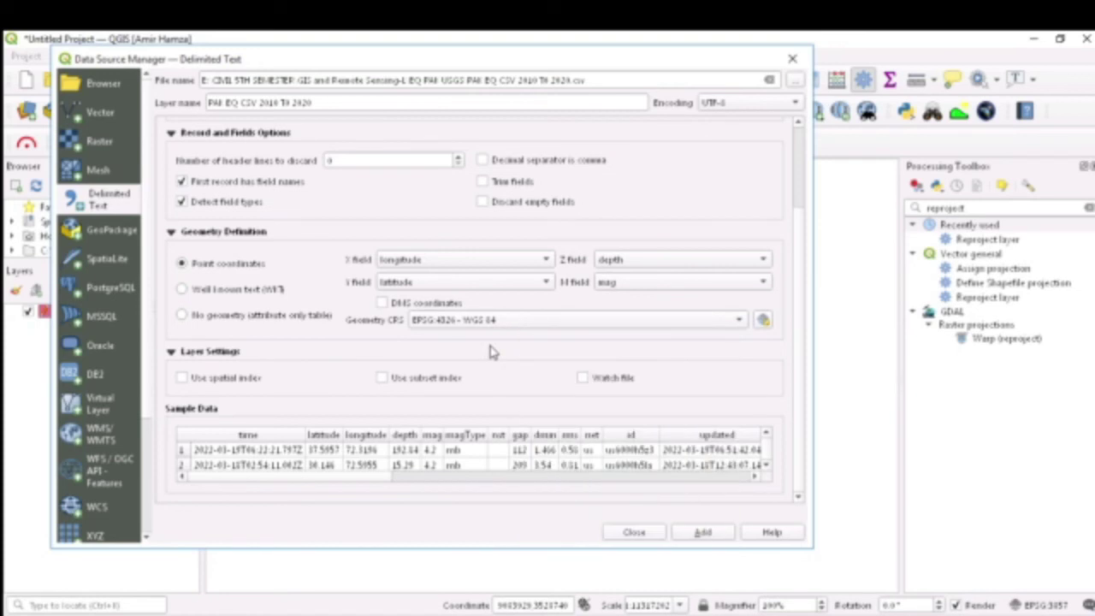
pyautogui.moveTo(554, 329)
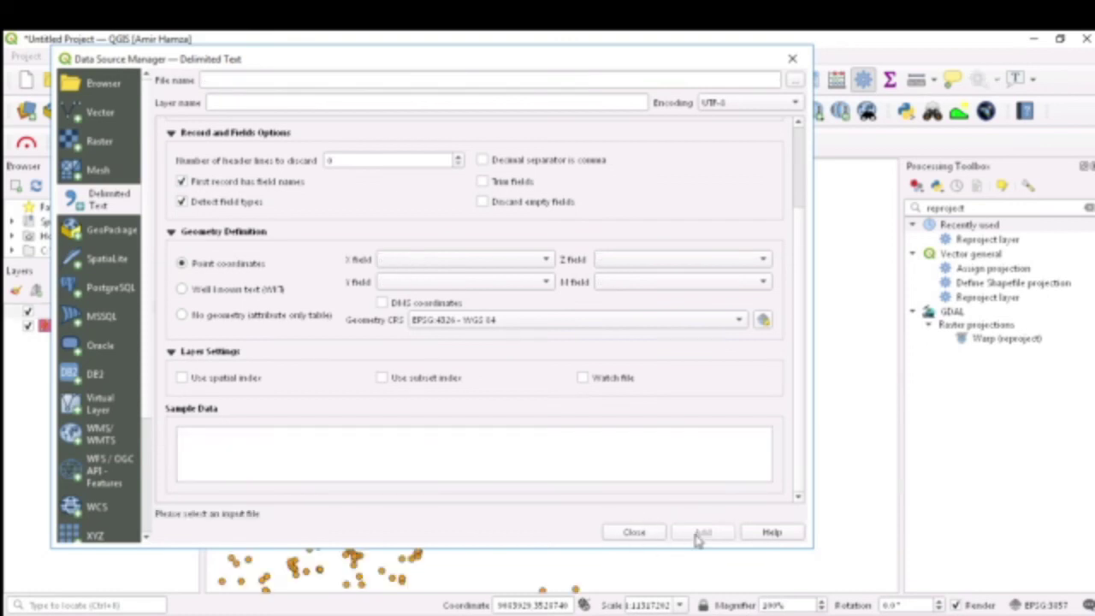
# Step: Add the earthquake point layer, then zoom and pan to centre the pink pentagon
pyautogui.click(634, 532)
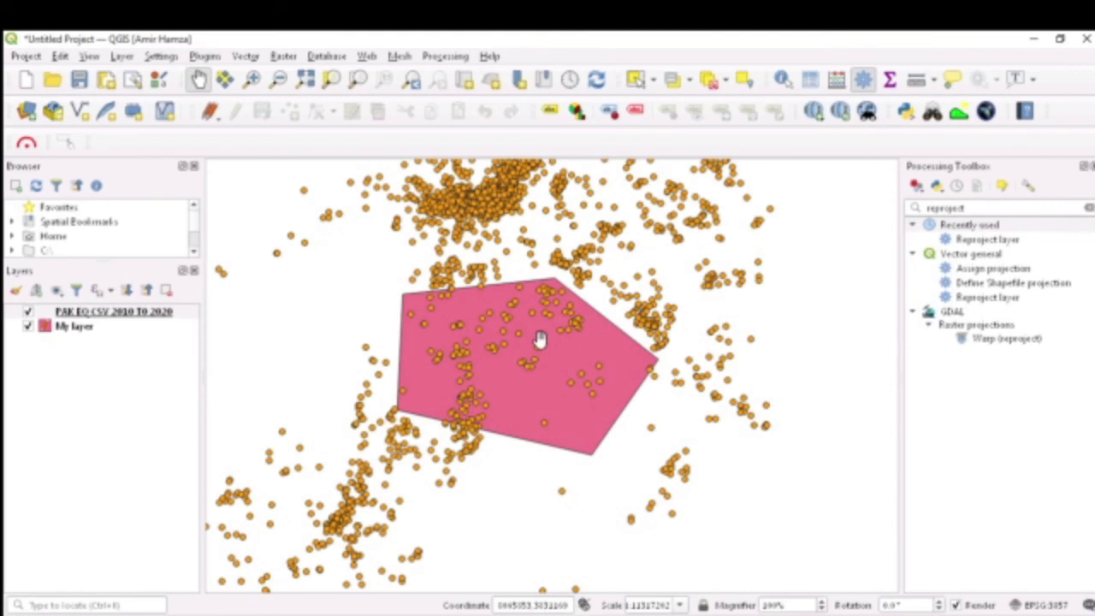
pyautogui.scroll(-1, 542, 346)
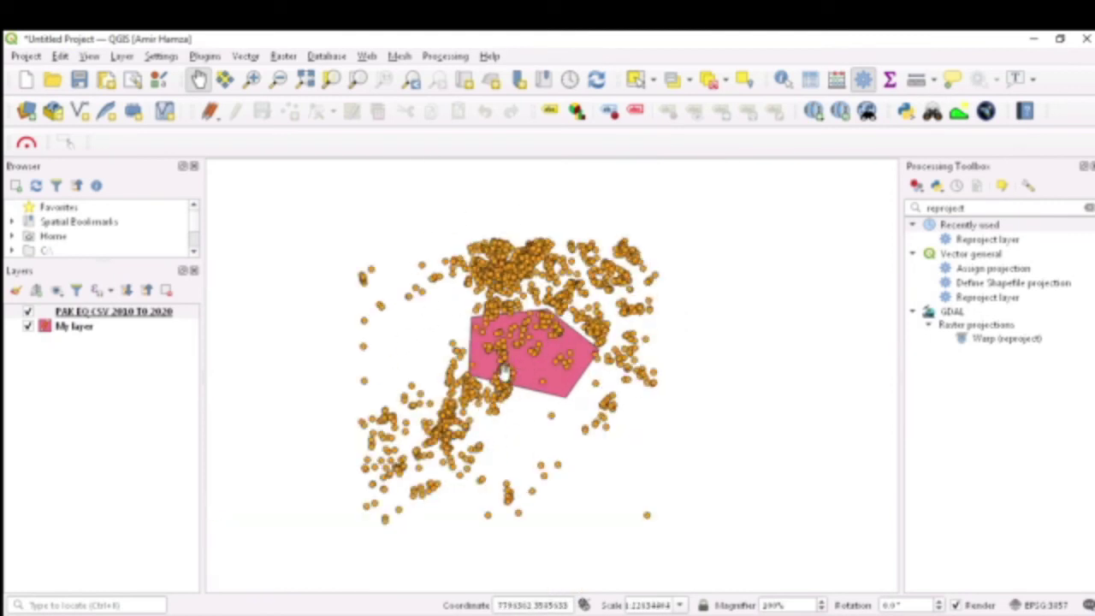
pyautogui.moveTo(518, 334); pyautogui.dragTo(537, 353)
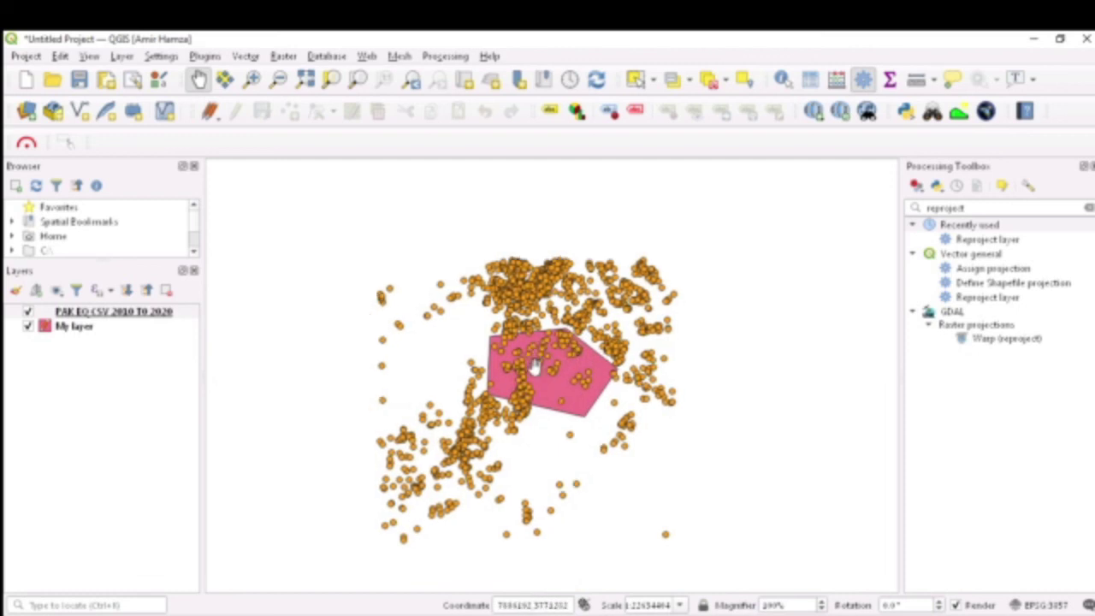
pyautogui.scroll(1, 538, 373)
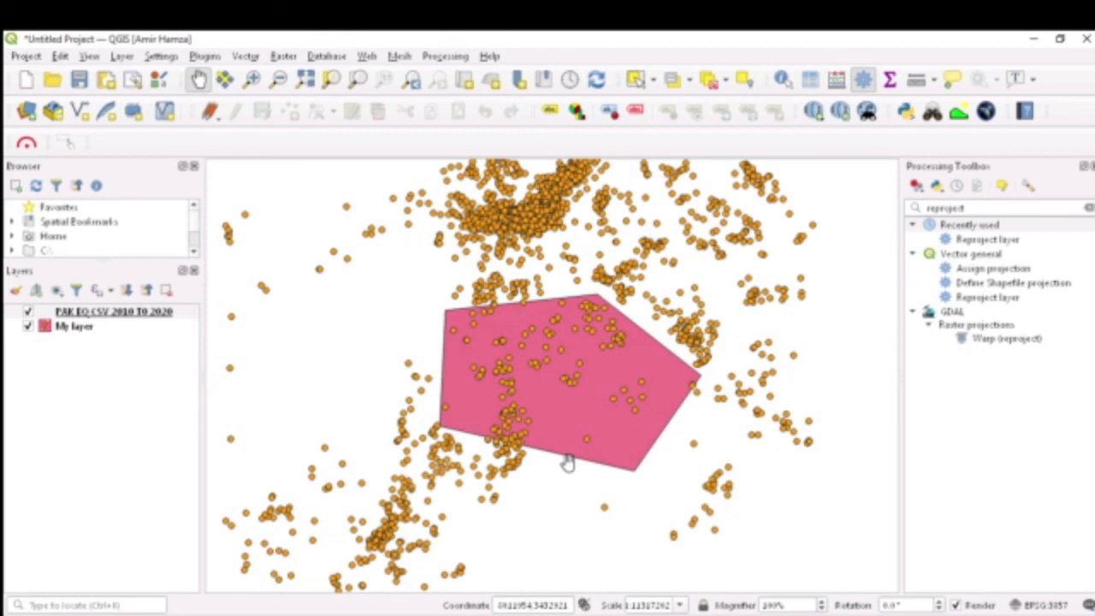
pyautogui.scroll(-1, 569, 466)
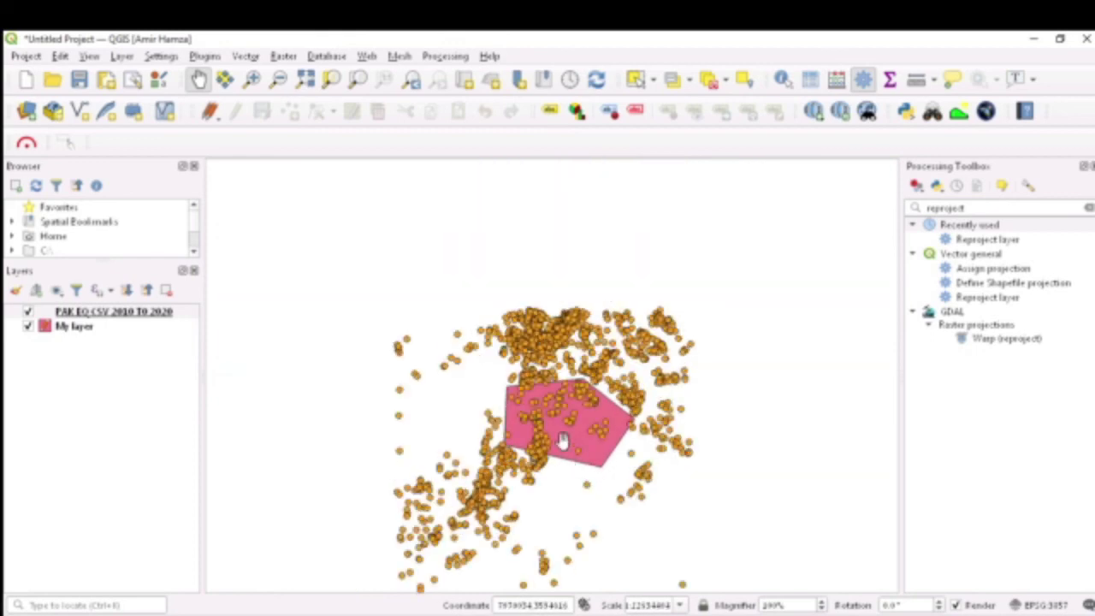
pyautogui.scroll(1, 567, 433)
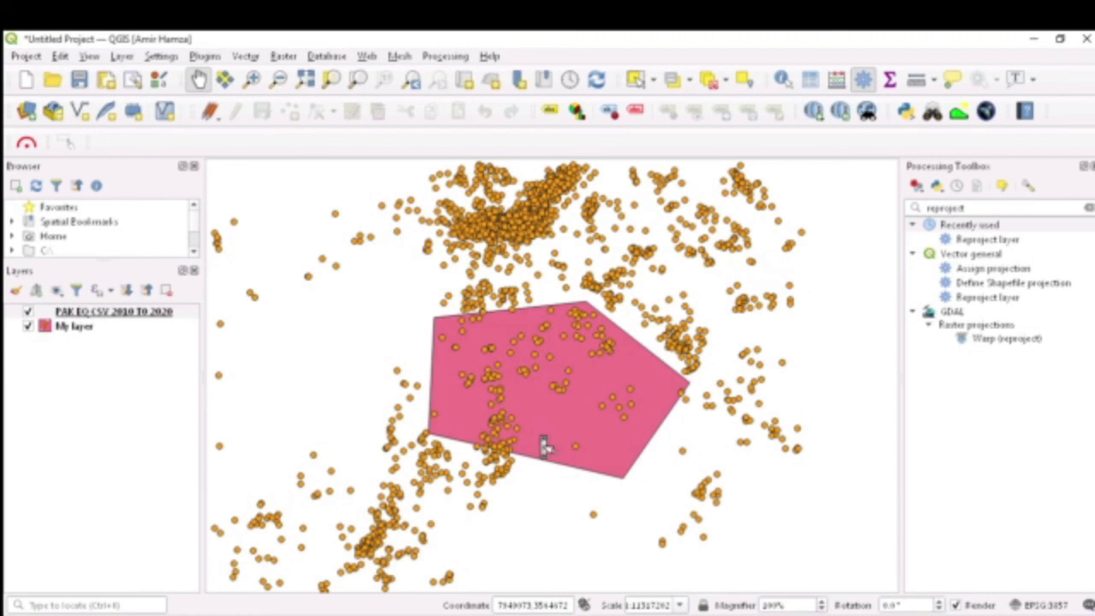
pyautogui.scroll(1, 545, 447)
pyautogui.moveTo(550, 391); pyautogui.dragTo(511, 416)
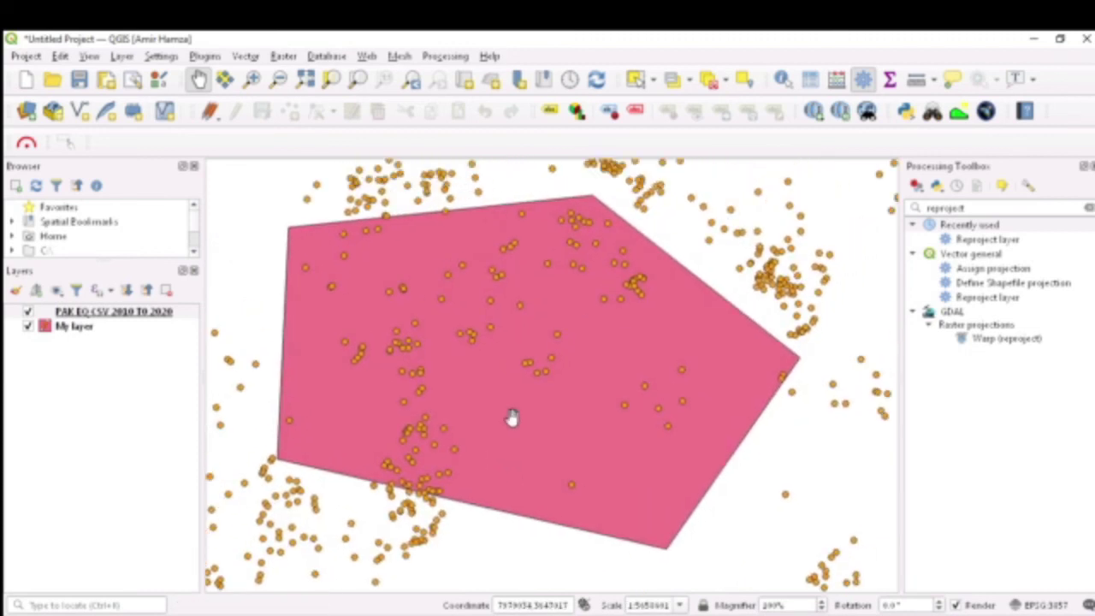